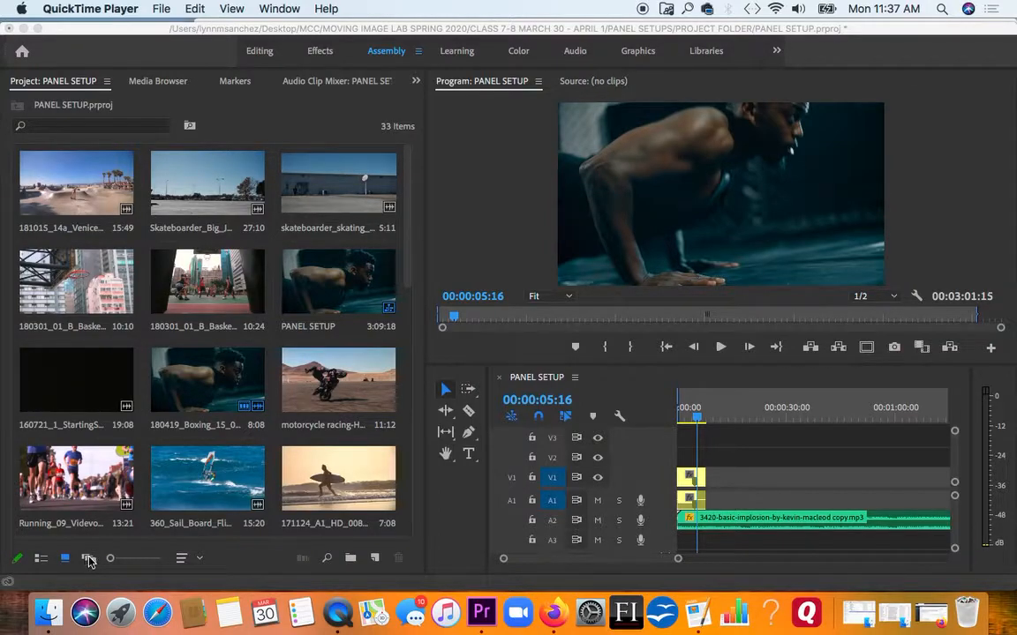
- Maximize the Project panel and switch its clip display to Freeform View
{"action": "left_click", "coordinate": [89, 562]}
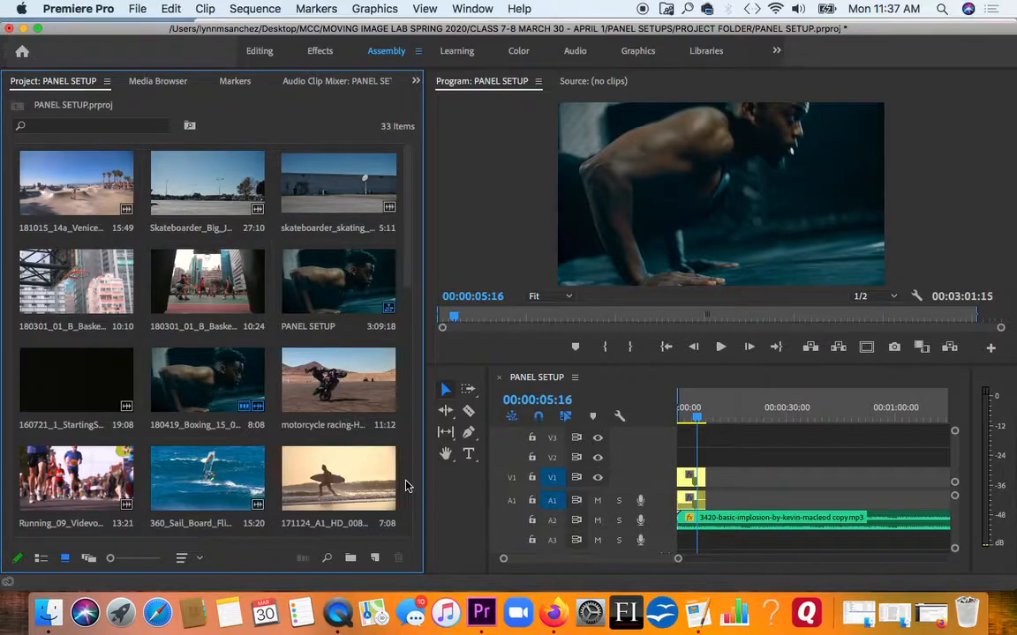
{"action": "key", "text": "grave"}
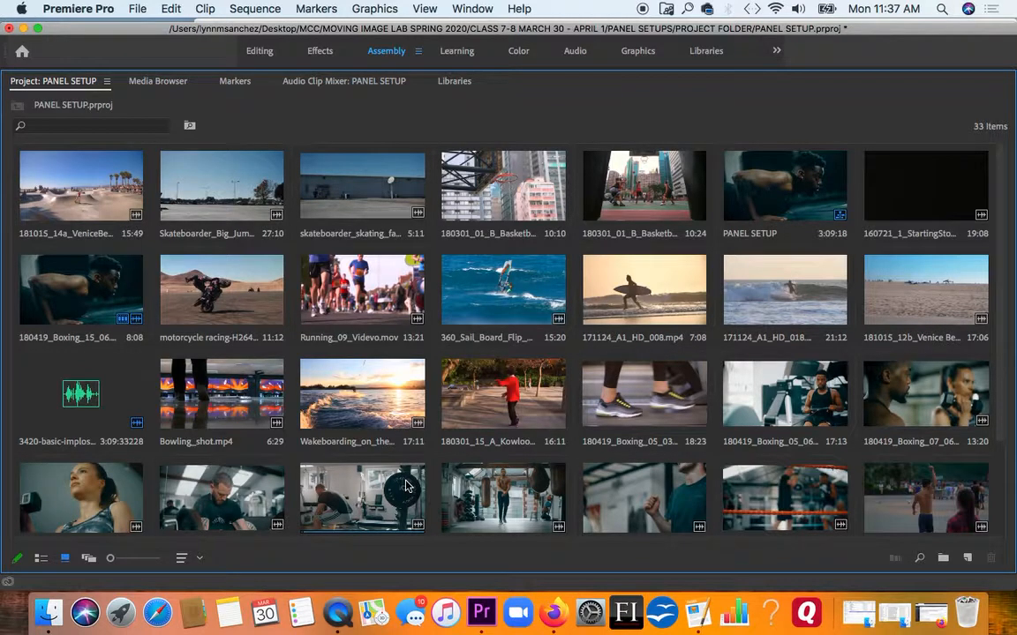
{"action": "left_click", "coordinate": [89, 560]}
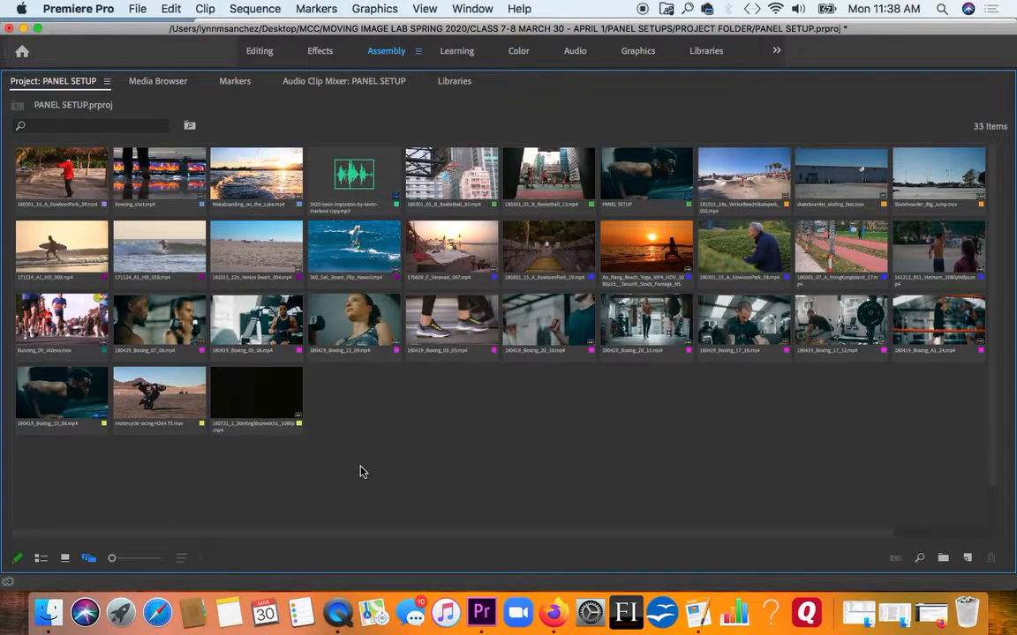
- Move the Wakeboarding_on_the_Lake.mp4 clip to the empty area below the grid and set its clip size to Extra Large
{"action": "left_click_drag", "start_coordinate": [247, 183], "coordinate": [459, 421]}
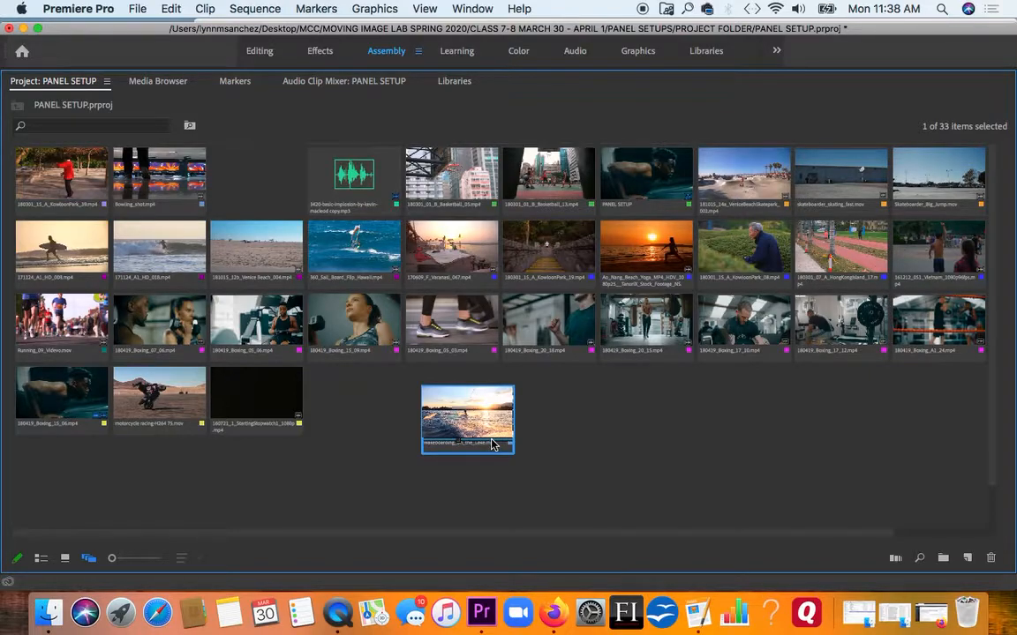
{"action": "left_click_drag", "start_coordinate": [493, 445], "coordinate": [476, 438]}
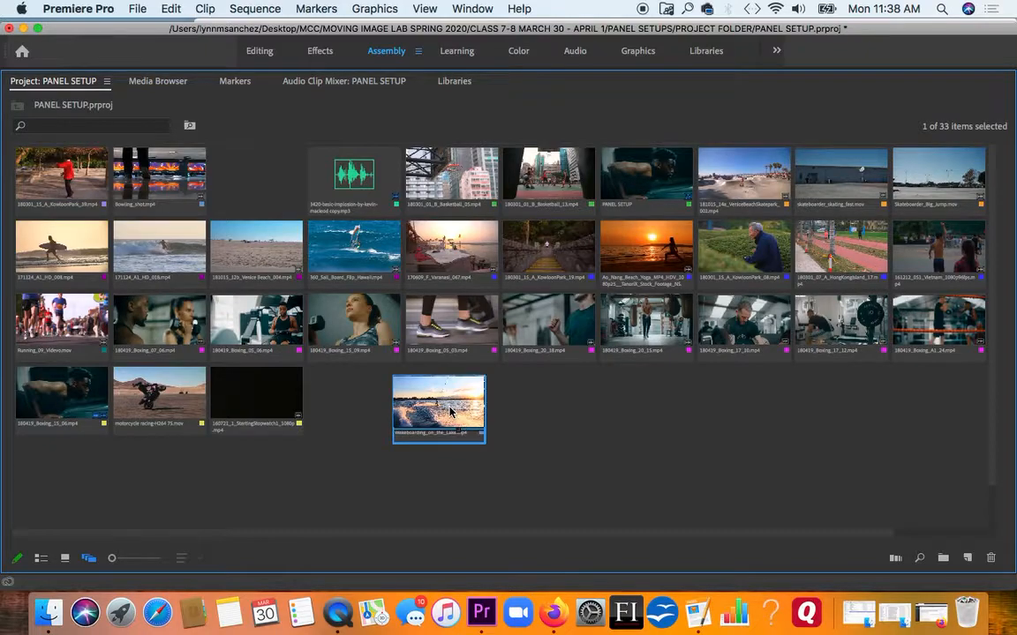
{"action": "right_click", "coordinate": [450, 411]}
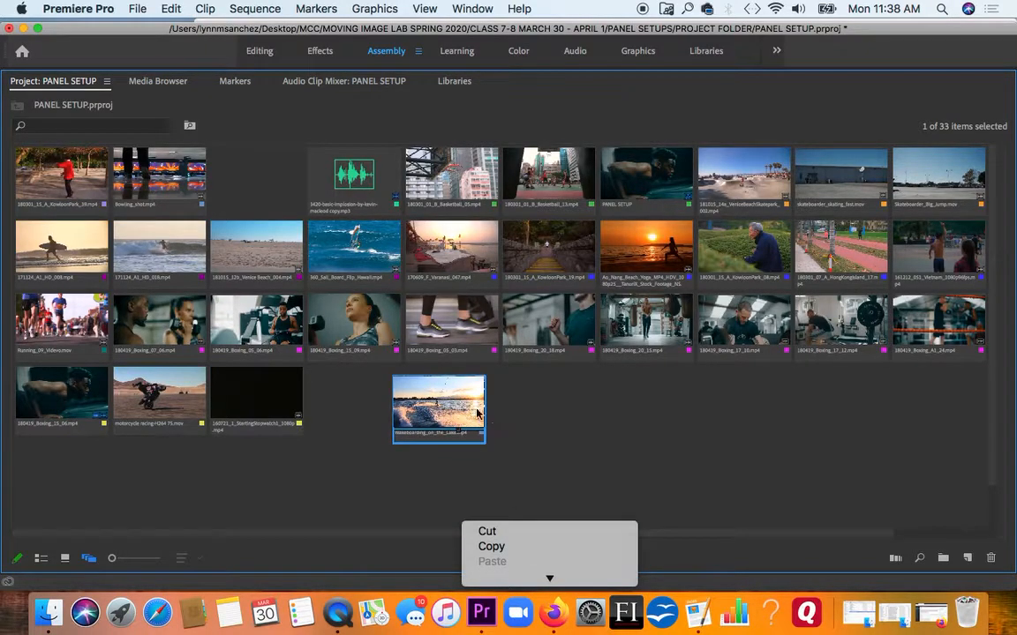
{"action": "mouse_move", "coordinate": [551, 599]}
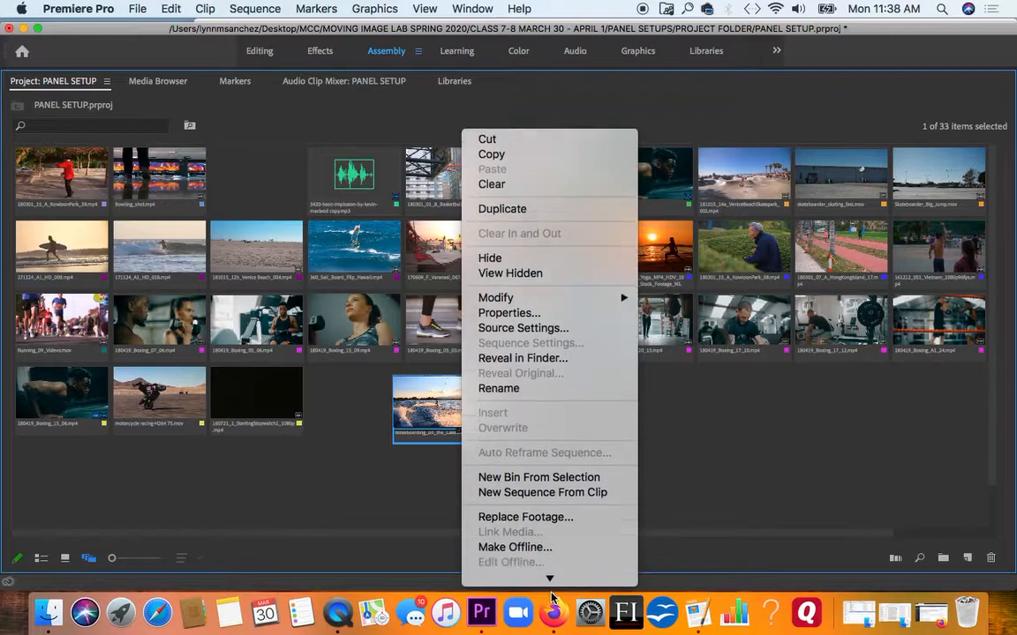
{"action": "mouse_move", "coordinate": [551, 576]}
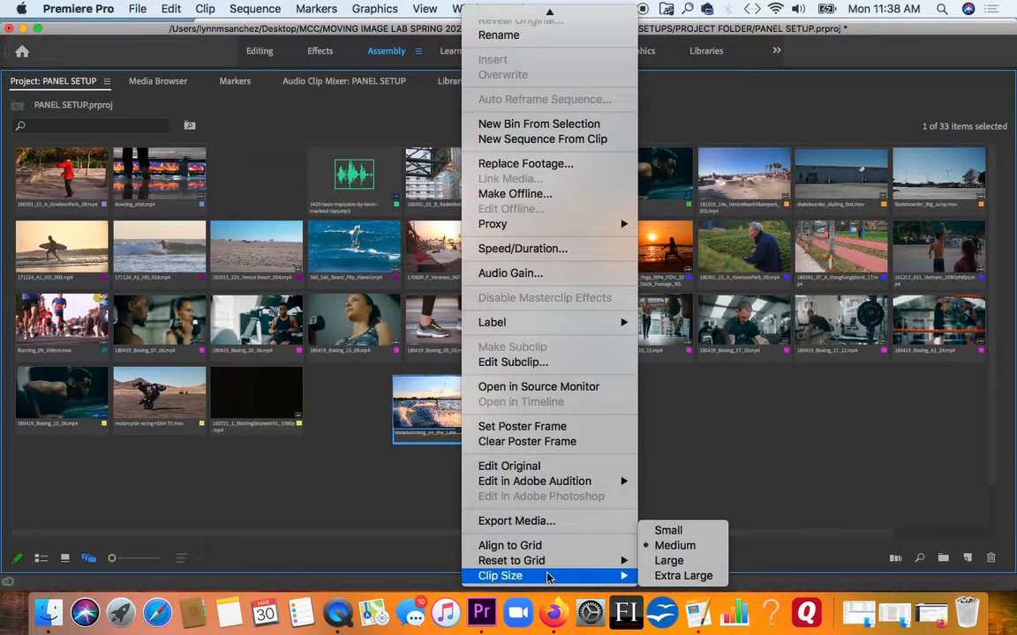
{"action": "left_click", "coordinate": [686, 577]}
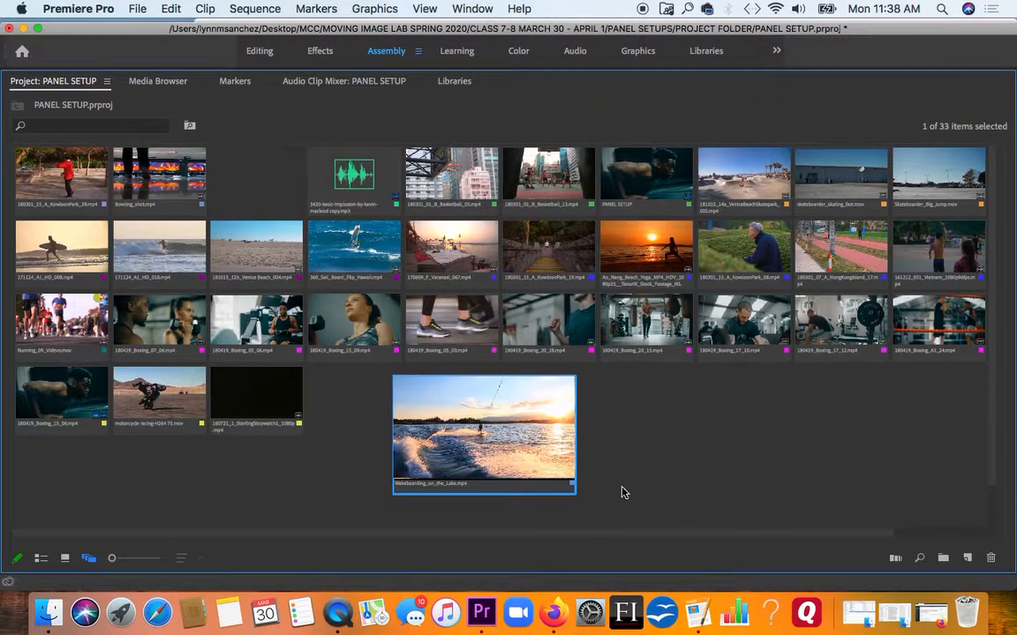
- Shift the enlarged wakeboarding clip slightly to the left and scrub through its thumbnail preview
{"action": "left_click", "coordinate": [577, 449]}
{"action": "left_click", "coordinate": [528, 446]}
{"action": "left_click_drag", "start_coordinate": [546, 445], "coordinate": [517, 443]}
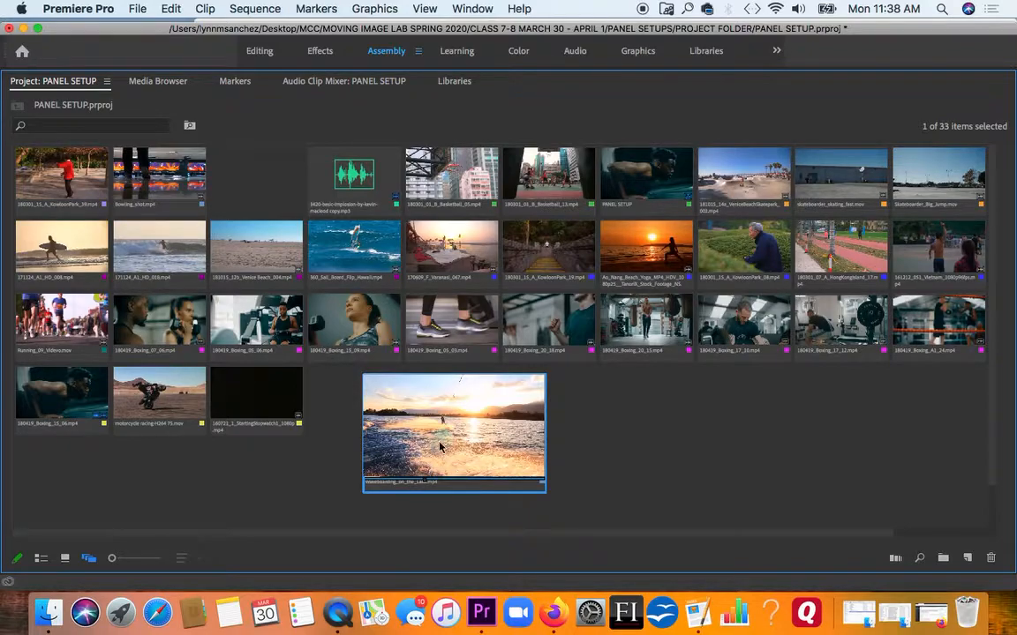
{"action": "left_click", "coordinate": [407, 508]}
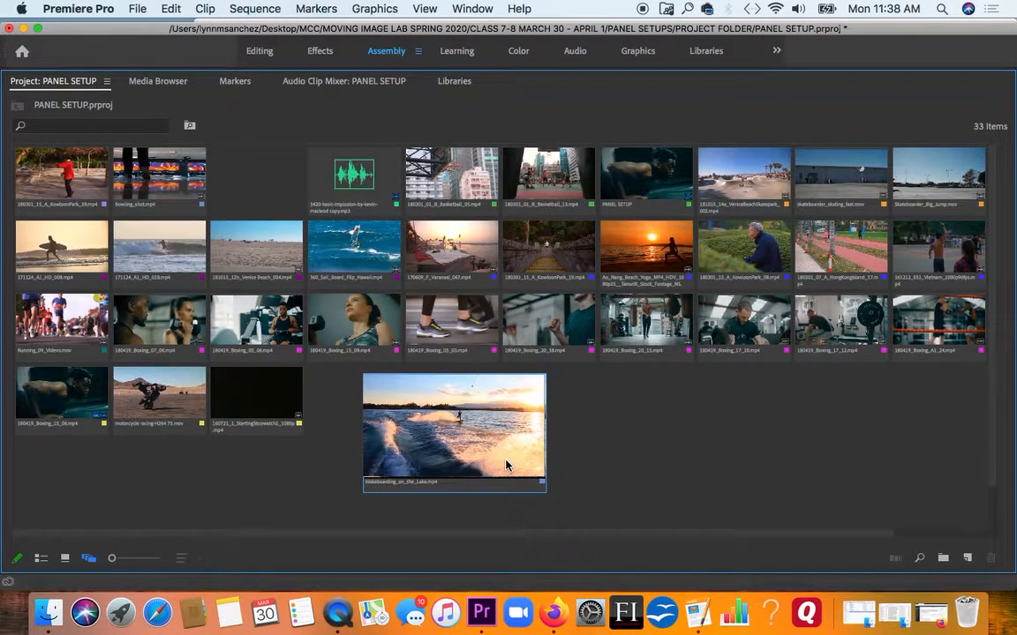
{"action": "left_click", "coordinate": [433, 476]}
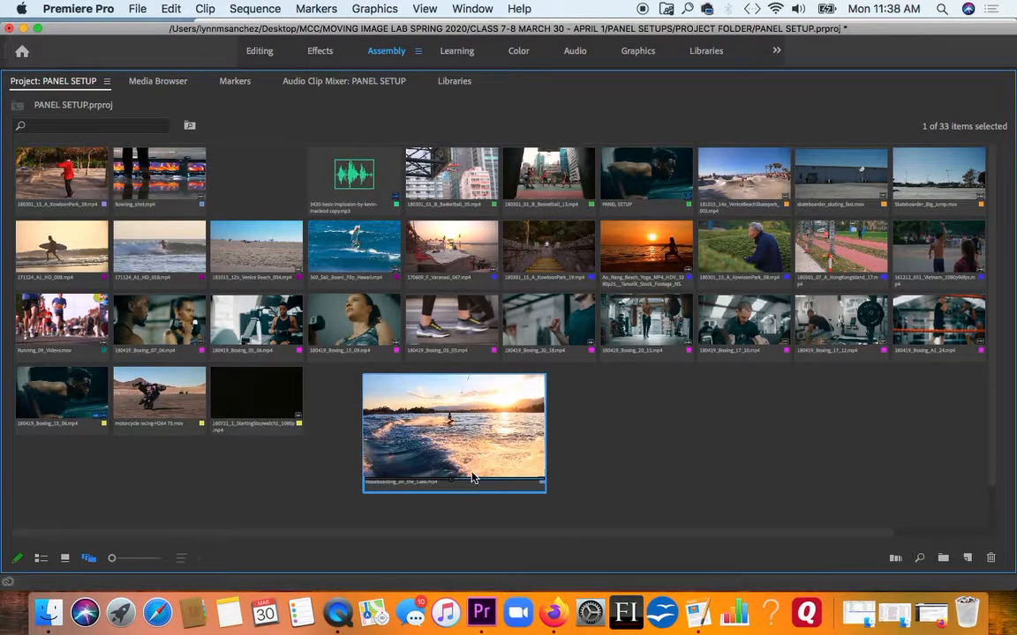
{"action": "left_click", "coordinate": [517, 481]}
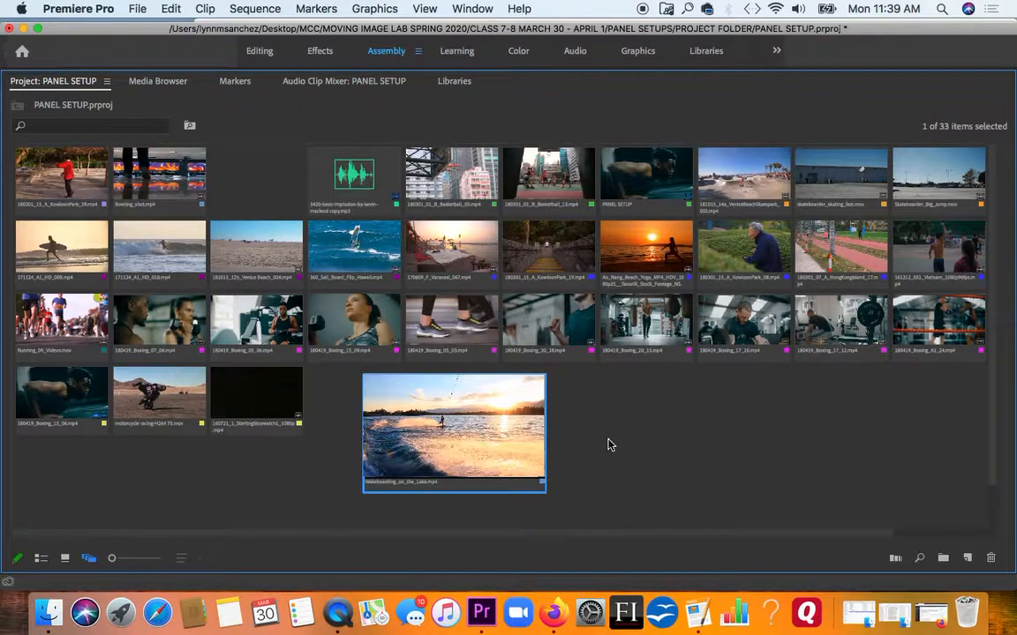
- Select all clips in the project and reset them to the grid by Label Color
{"action": "key", "text": "super+a"}
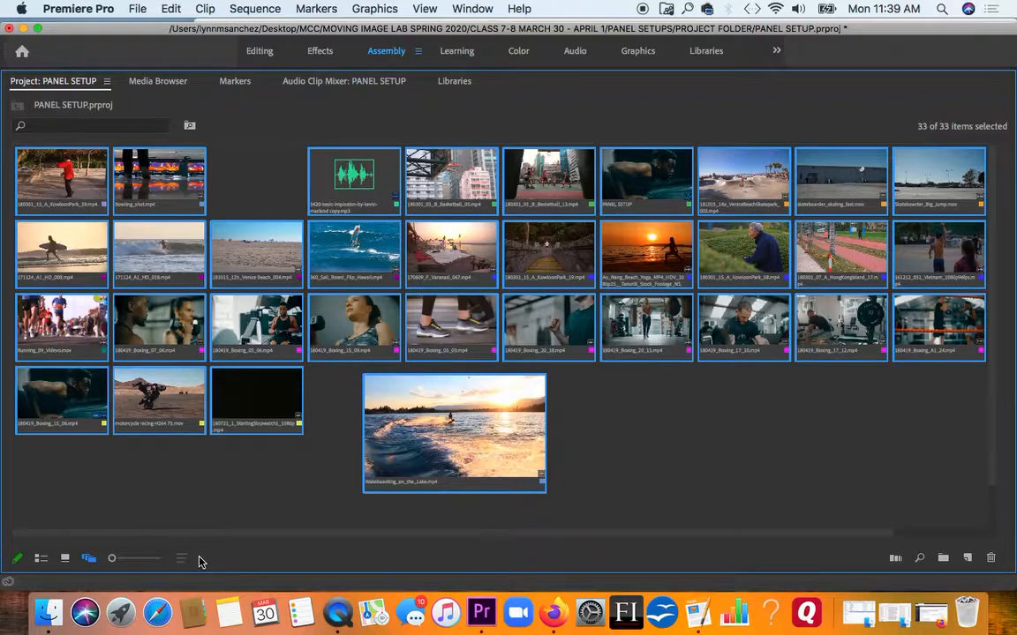
{"action": "right_click", "coordinate": [505, 434]}
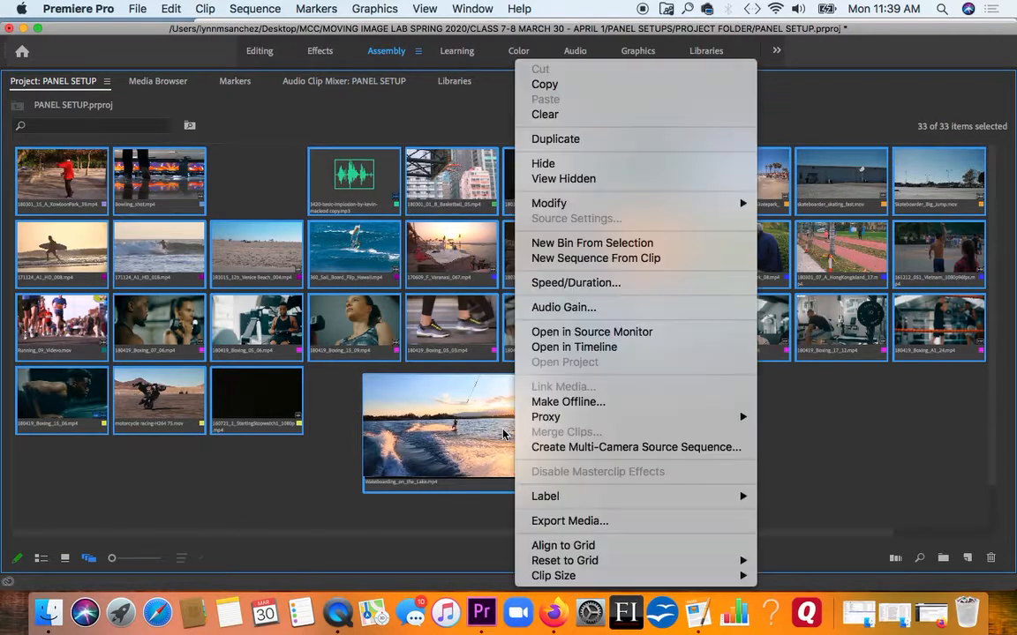
{"action": "mouse_move", "coordinate": [565, 496]}
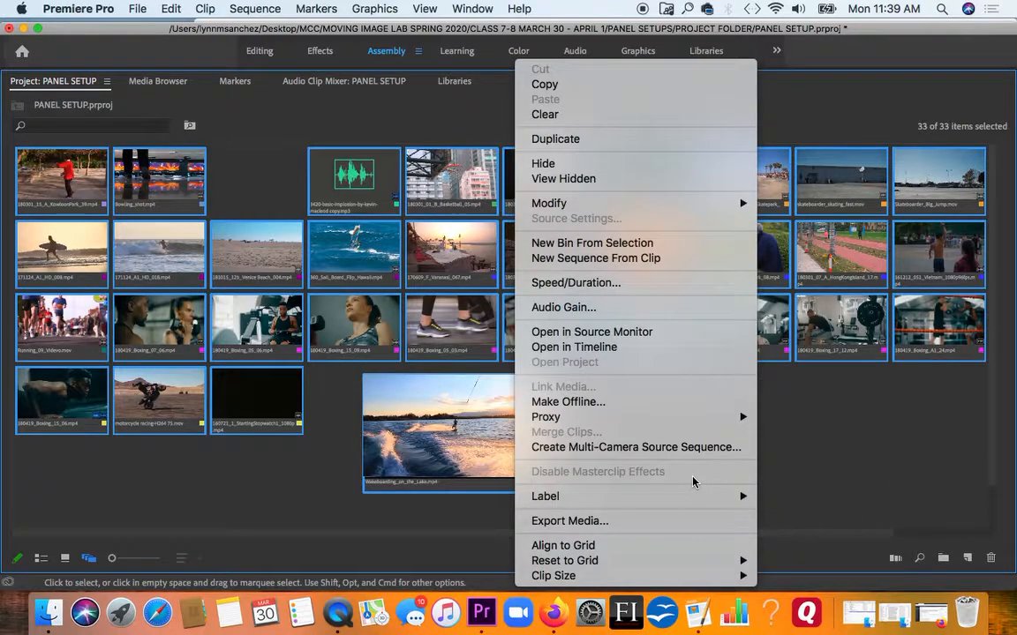
{"action": "mouse_move", "coordinate": [642, 560]}
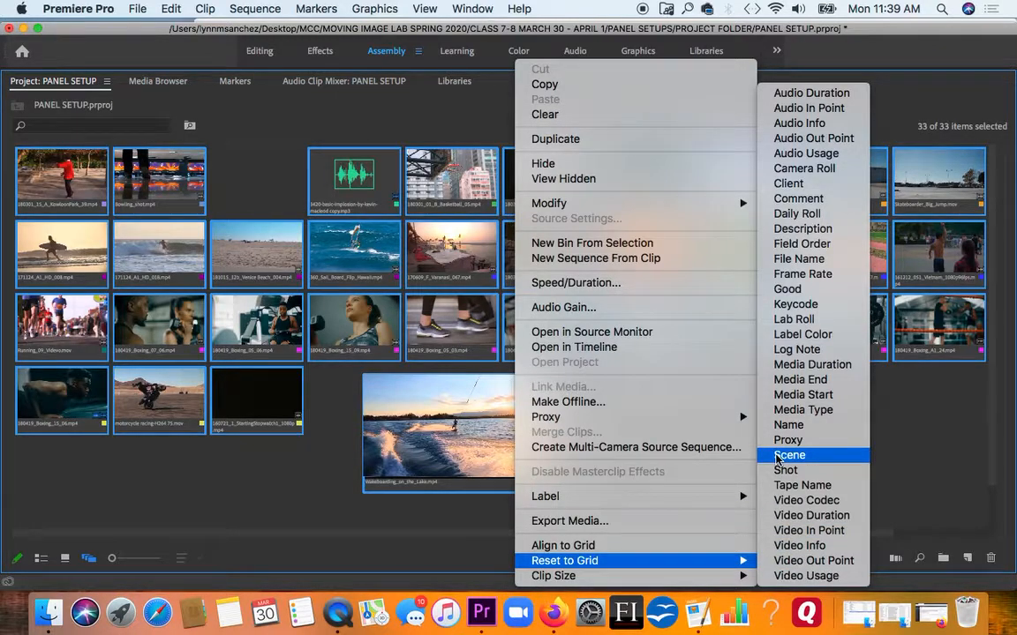
{"action": "left_click", "coordinate": [790, 334]}
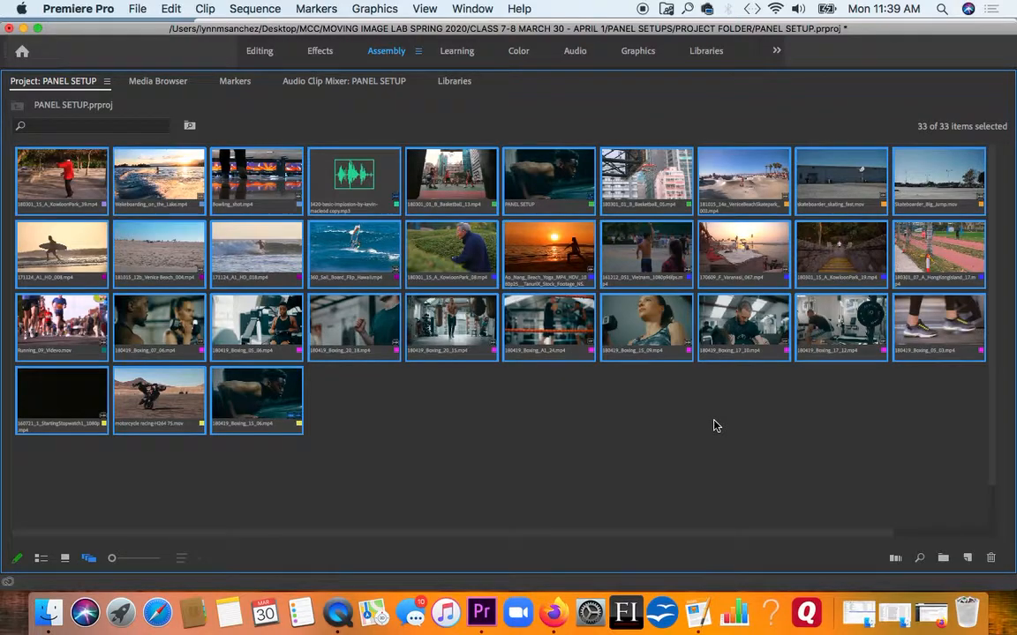
- Move the 18 clips in the last six columns of the first three rows below the remaining clips and shrink the view slightly
{"action": "left_click_drag", "start_coordinate": [977, 413], "coordinate": [94, 484]}
{"action": "left_click_drag", "start_coordinate": [112, 561], "coordinate": [109, 561]}
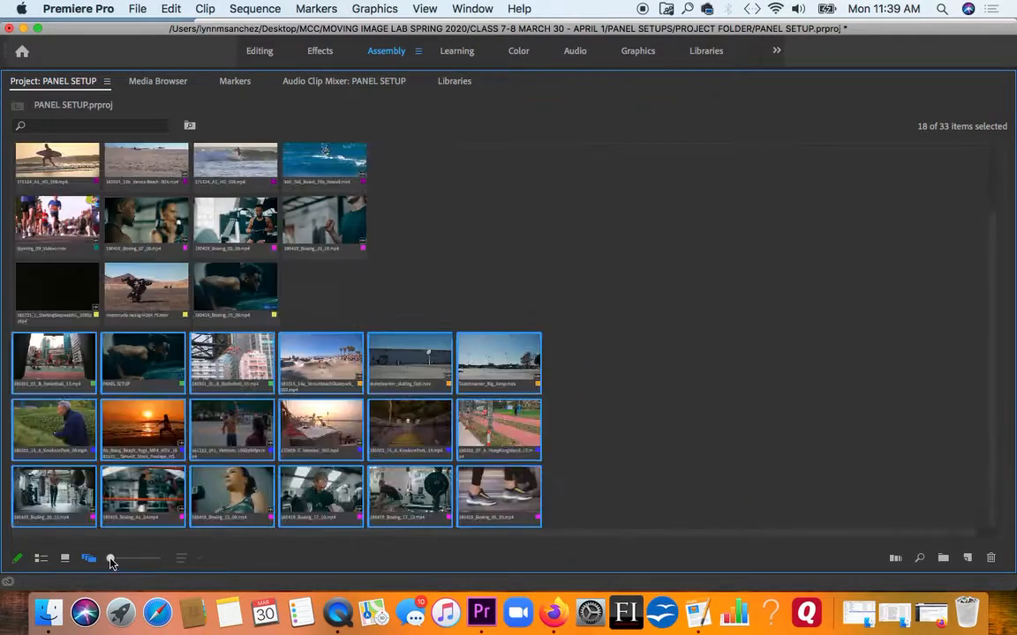
{"action": "left_click", "coordinate": [686, 438]}
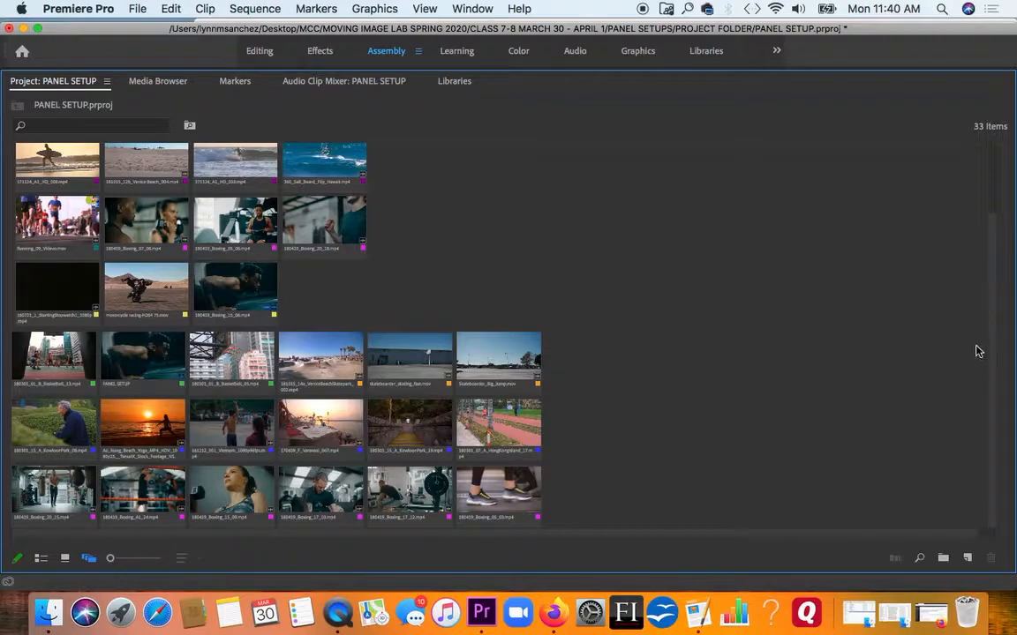
- Look over the rearranged clip groups from top to bottom and preview the two basketball clips
{"action": "scroll", "coordinate": [986, 335], "scroll_direction": "up", "scroll_amount": 2}
{"action": "scroll", "coordinate": [975, 300], "scroll_direction": "up", "scroll_amount": 2}
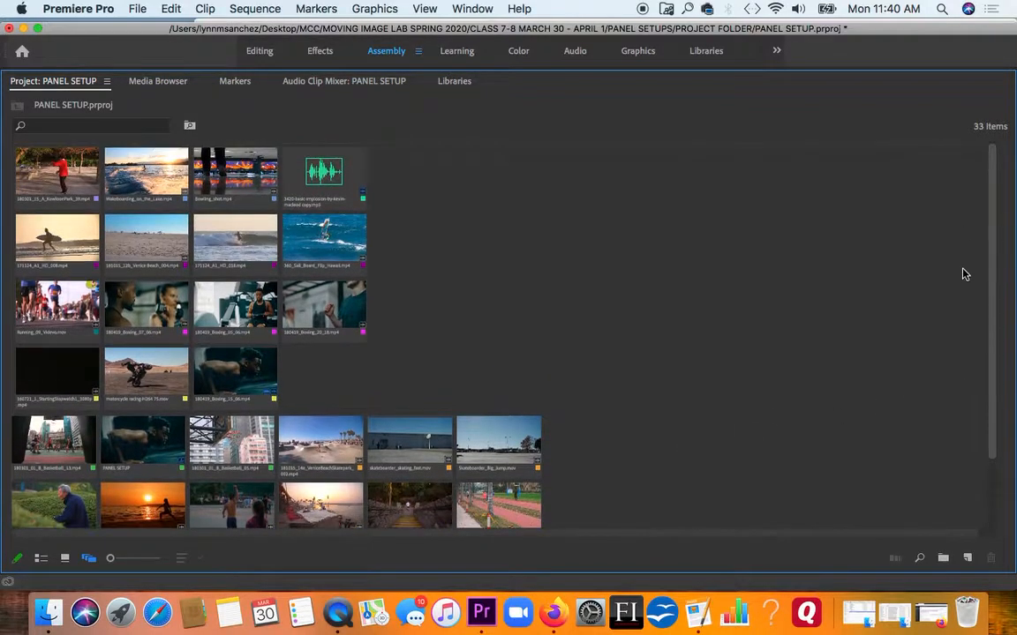
{"action": "scroll", "coordinate": [975, 383], "scroll_direction": "down", "scroll_amount": 3}
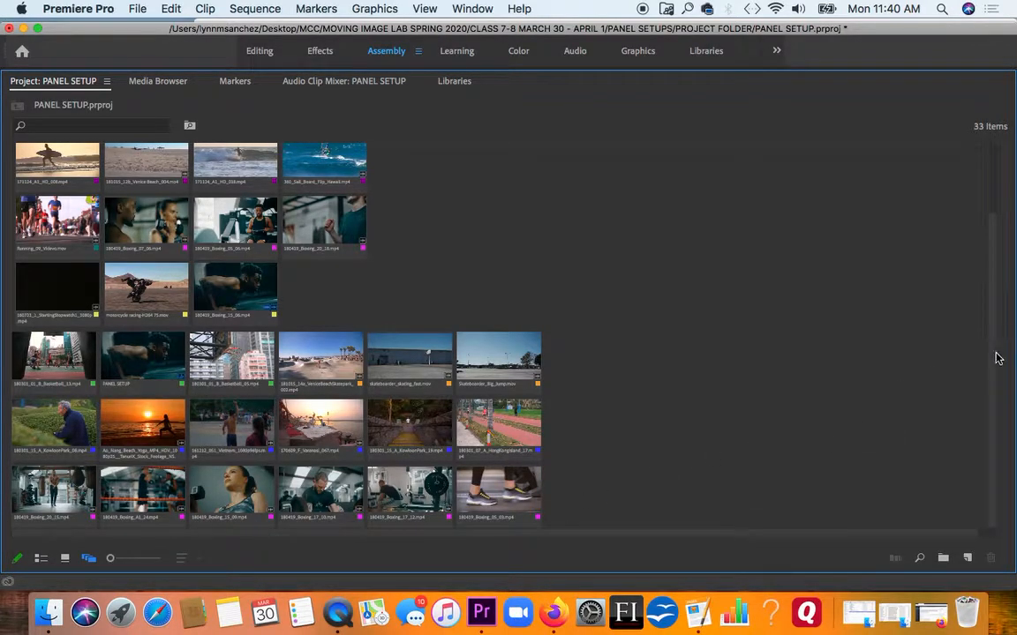
{"action": "scroll", "coordinate": [990, 354], "scroll_direction": "up", "scroll_amount": 3}
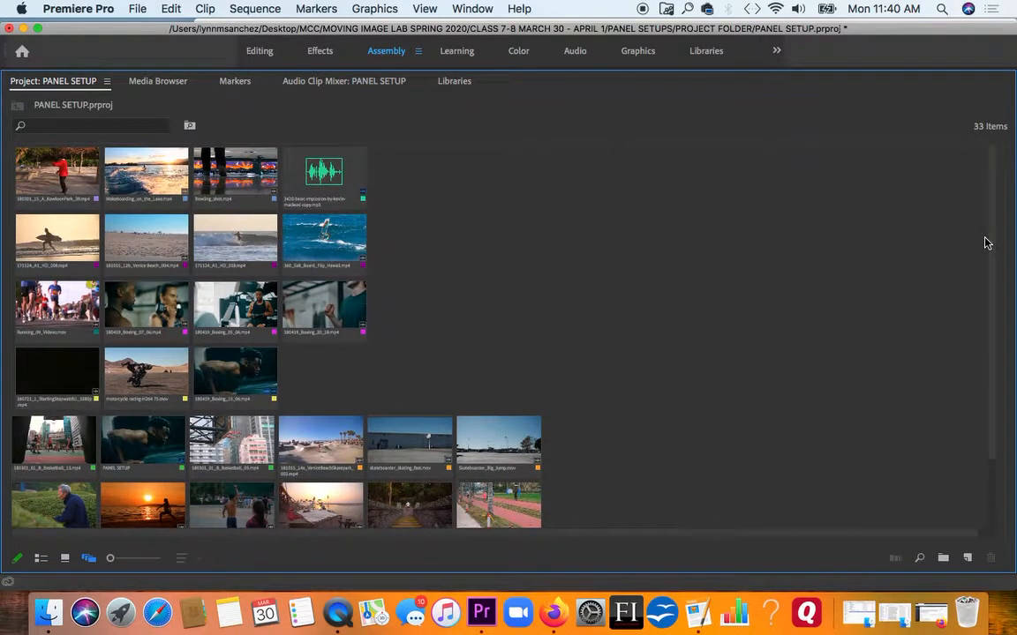
{"action": "left_click", "coordinate": [234, 448]}
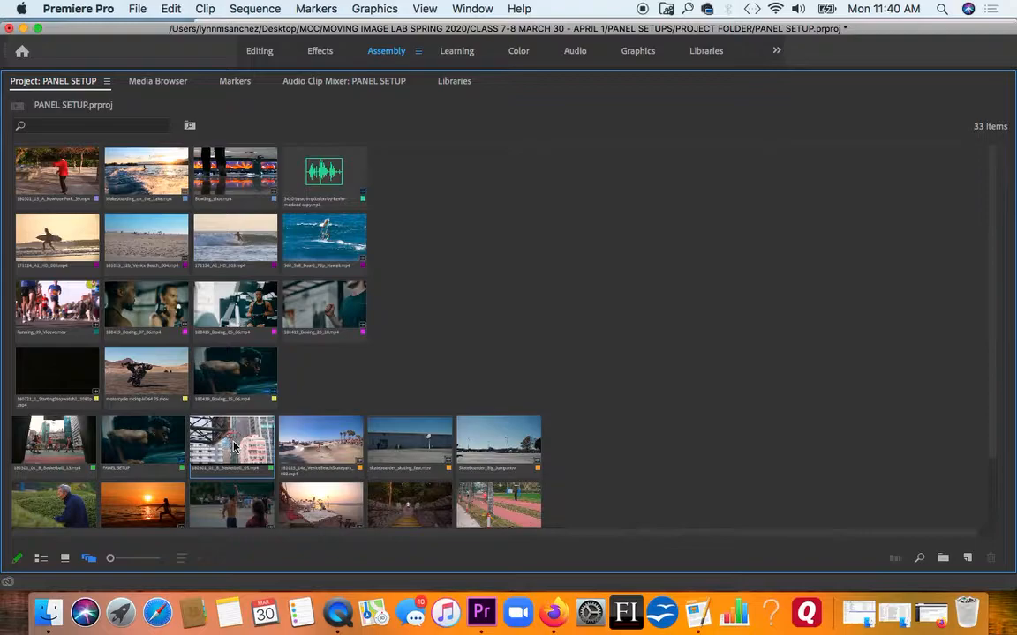
{"action": "left_click", "coordinate": [91, 453]}
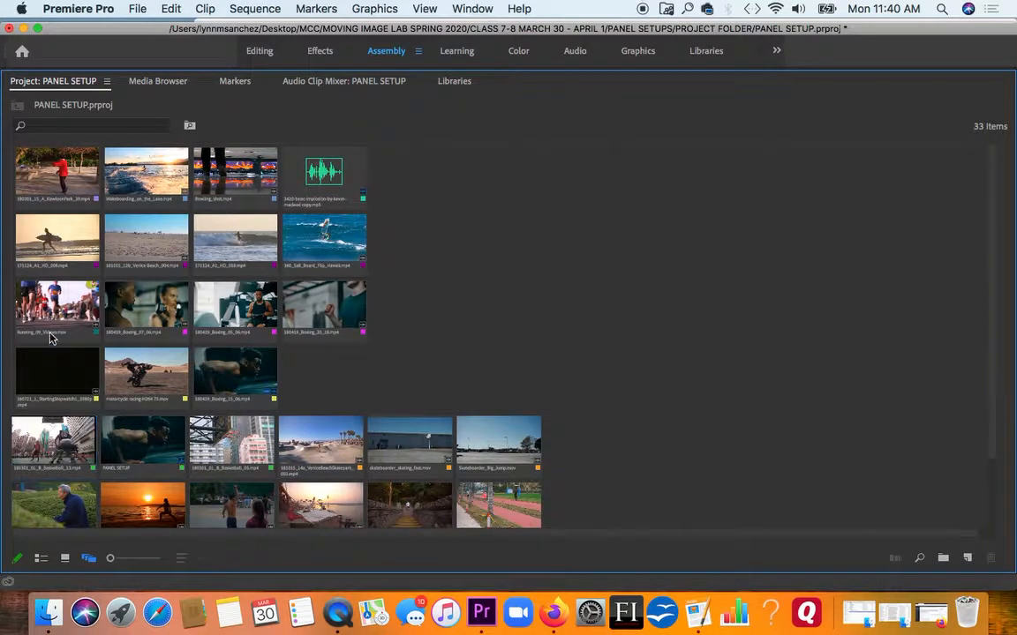
- Move the Running_09_Videvo.mov clip to the empty space right of the clip groups and set its clip size to Extra Large
{"action": "left_click_drag", "start_coordinate": [53, 304], "coordinate": [568, 196]}
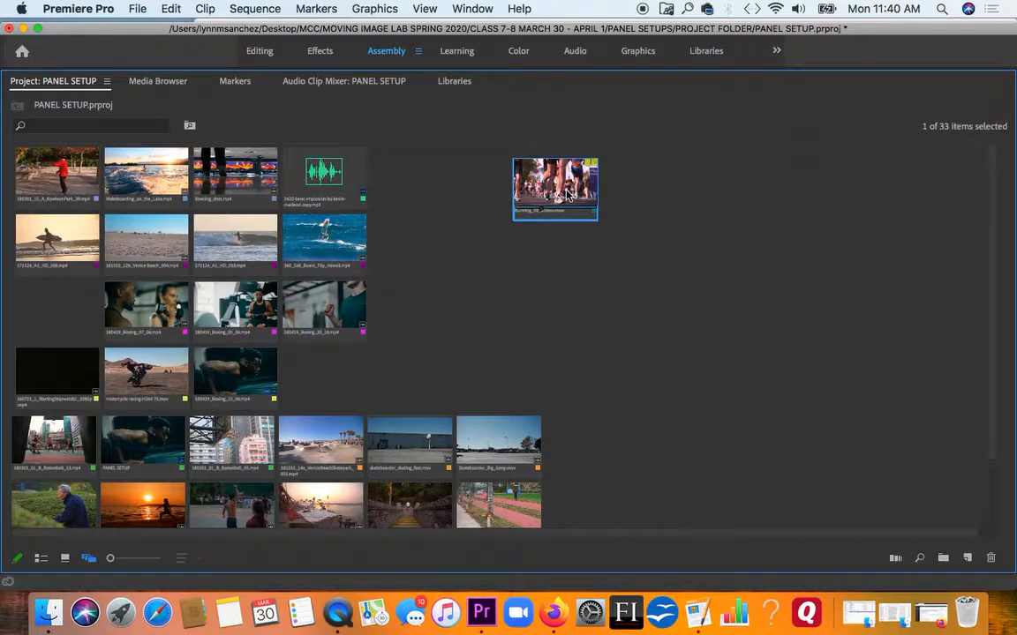
{"action": "right_click", "coordinate": [576, 307]}
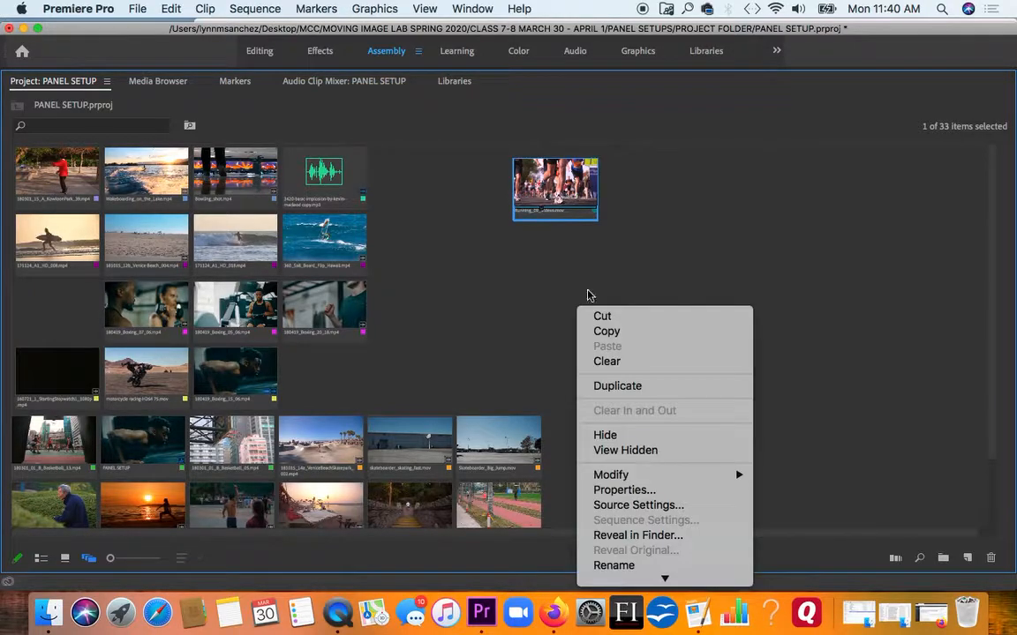
{"action": "mouse_move", "coordinate": [664, 579]}
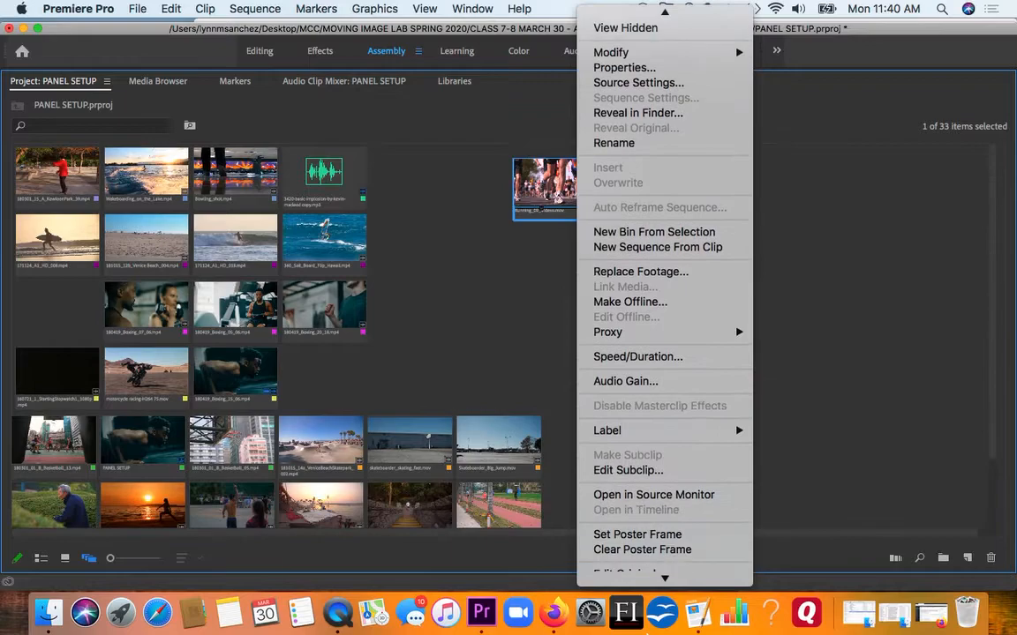
{"action": "mouse_move", "coordinate": [618, 575]}
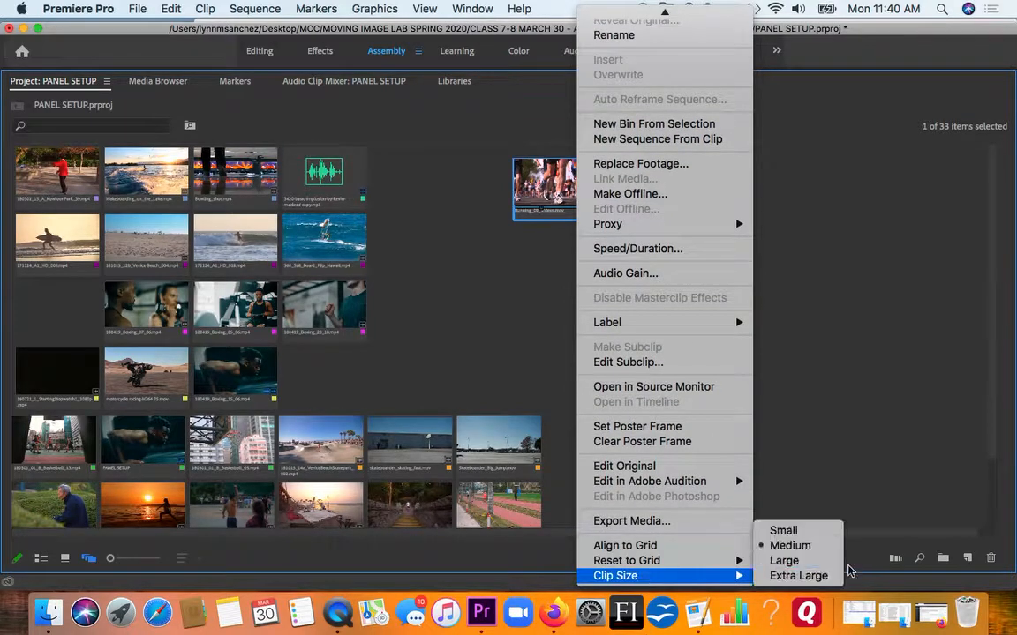
{"action": "left_click", "coordinate": [828, 576]}
{"action": "left_click_drag", "start_coordinate": [651, 214], "coordinate": [671, 191]}
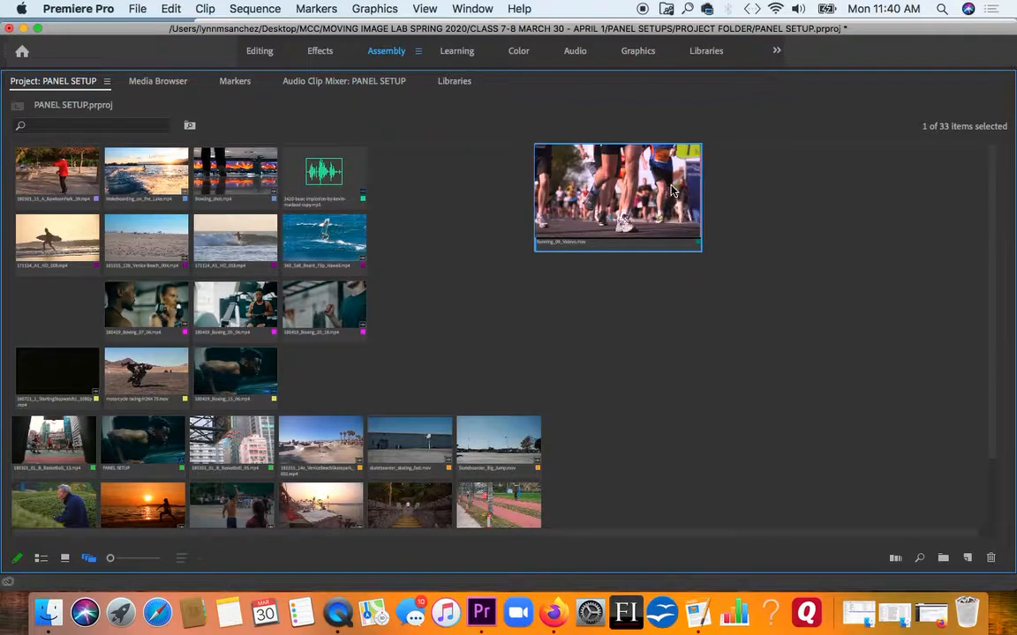
- Line up the 181015_12b_Venice Beach_004, 180419_Boxing_05_03, 180419_Boxing_20_15 and Bowling_shot clips in a row beneath the enlarged running clip
{"action": "left_click_drag", "start_coordinate": [132, 234], "coordinate": [510, 301]}
{"action": "left_click_drag", "start_coordinate": [992, 243], "coordinate": [991, 327]}
{"action": "left_click_drag", "start_coordinate": [498, 481], "coordinate": [578, 180]}
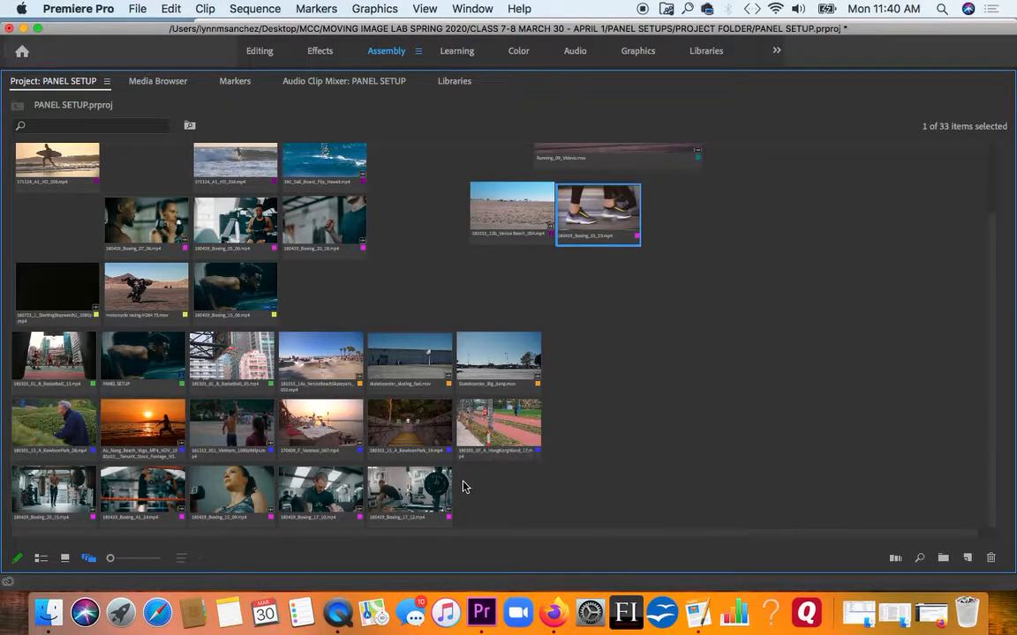
{"action": "left_click_drag", "start_coordinate": [73, 477], "coordinate": [707, 201]}
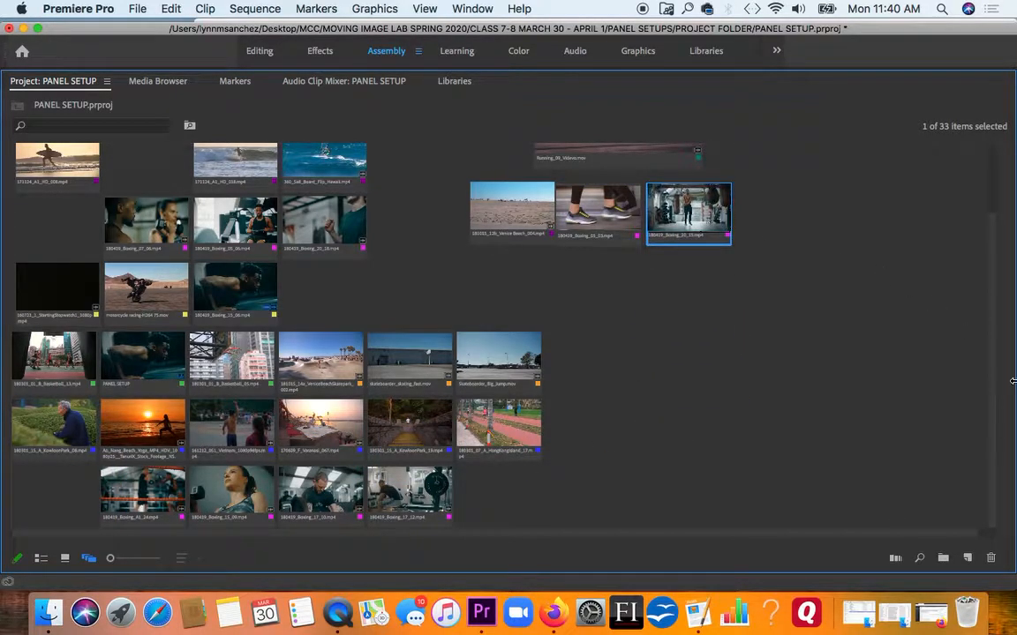
{"action": "scroll", "coordinate": [990, 398], "scroll_direction": "up", "scroll_amount": 5}
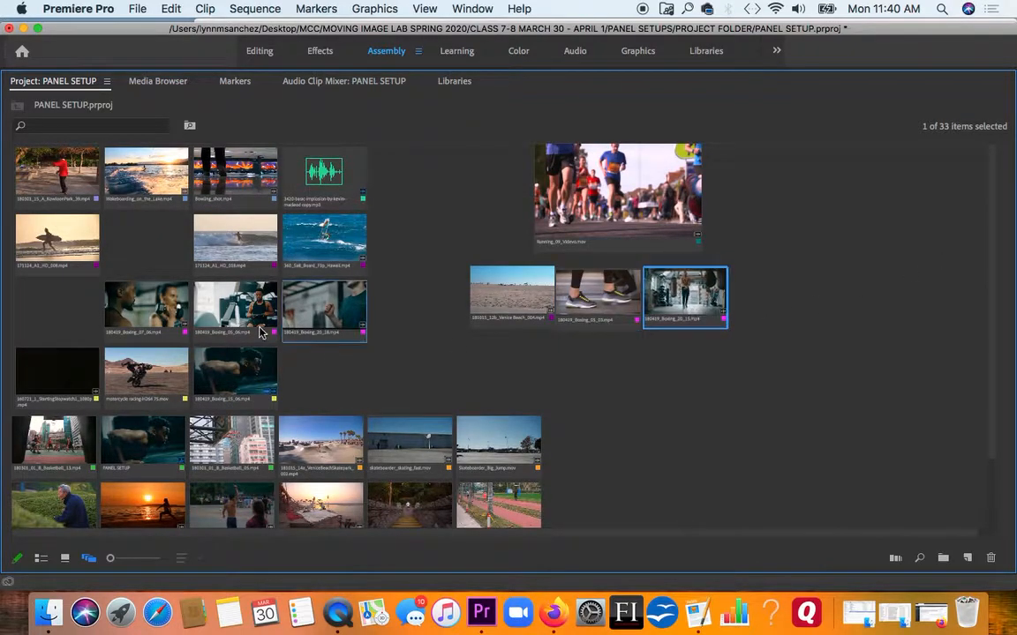
{"action": "left_click_drag", "start_coordinate": [256, 181], "coordinate": [830, 295]}
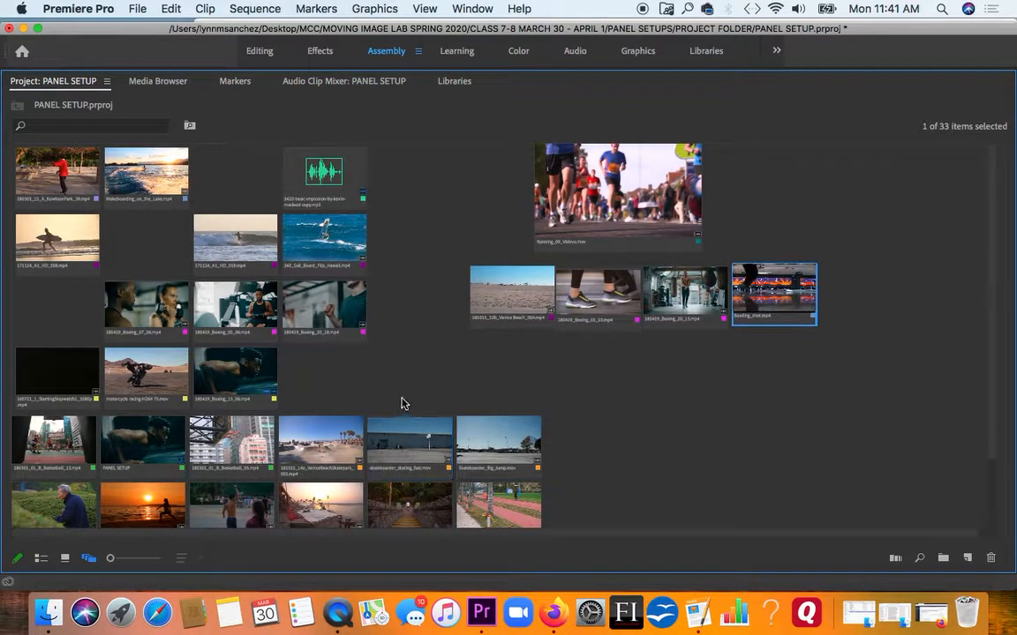
- Place the skateboarder_skating_fast and Skateboarder_Big_Jump clips side by side beneath the four-clip row and set their clip size to Large
{"action": "left_click_drag", "start_coordinate": [402, 402], "coordinate": [686, 382]}
{"action": "right_click", "coordinate": [540, 331]}
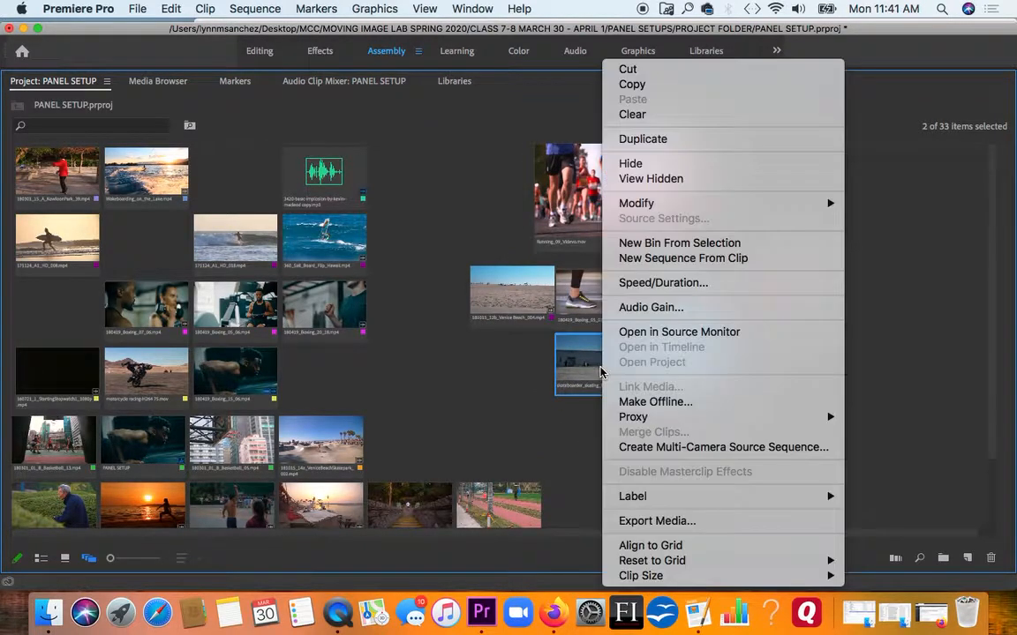
{"action": "mouse_move", "coordinate": [663, 575]}
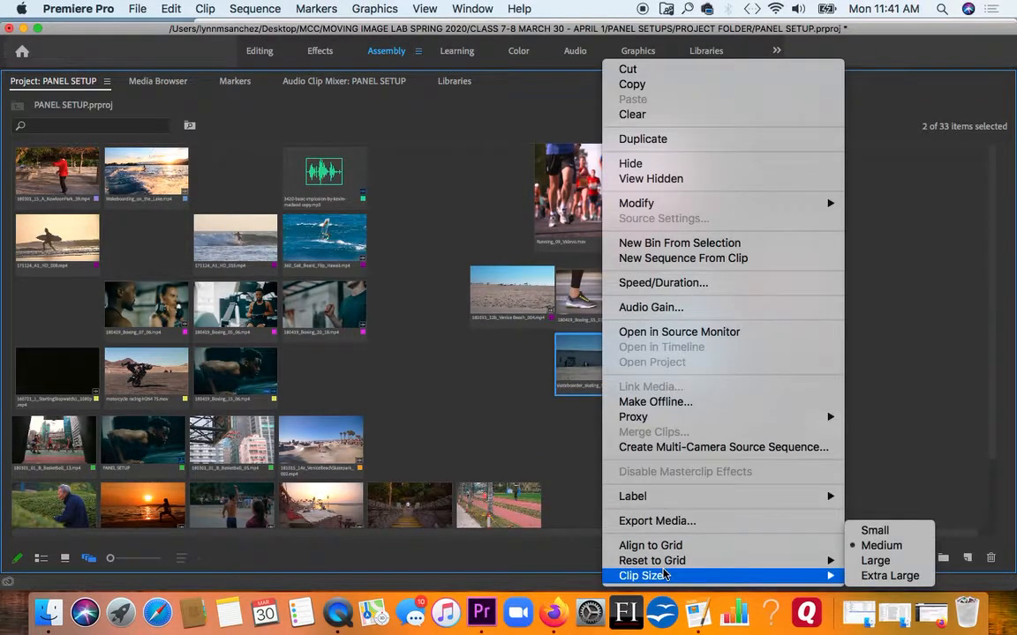
{"action": "left_click", "coordinate": [869, 558]}
{"action": "left_click", "coordinate": [873, 402]}
{"action": "left_click_drag", "start_coordinate": [735, 388], "coordinate": [778, 391]}
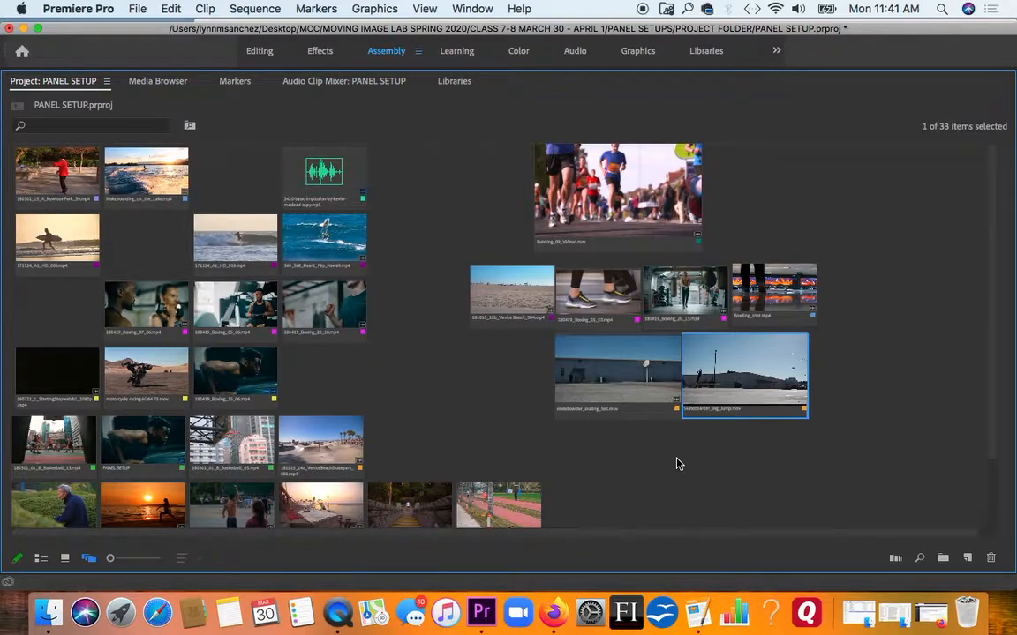
- Save the current clip arrangement as a new layout named "Sports Clips Edit"
{"action": "left_click_drag", "start_coordinate": [991, 286], "coordinate": [971, 227]}
{"action": "left_click", "coordinate": [463, 190]}
{"action": "right_click", "coordinate": [463, 190]}
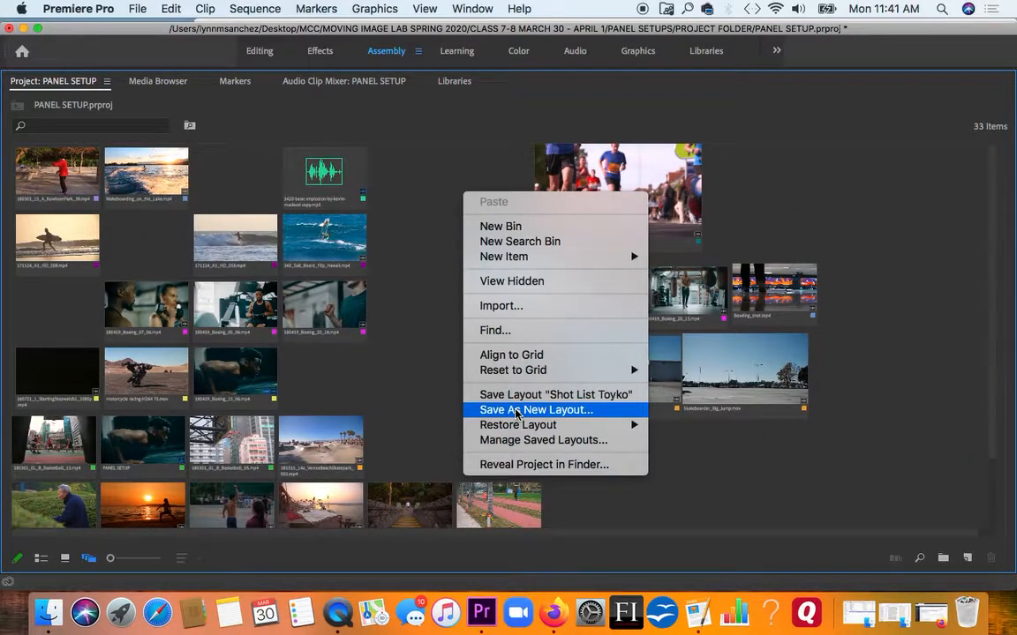
{"action": "left_click", "coordinate": [516, 411]}
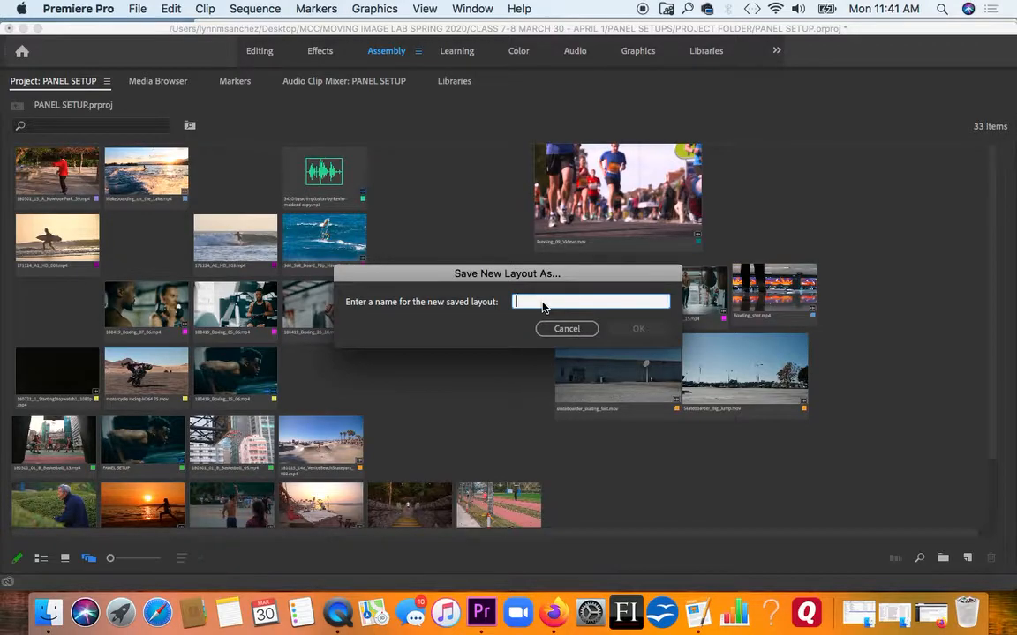
{"action": "type", "text": "Sports C"}
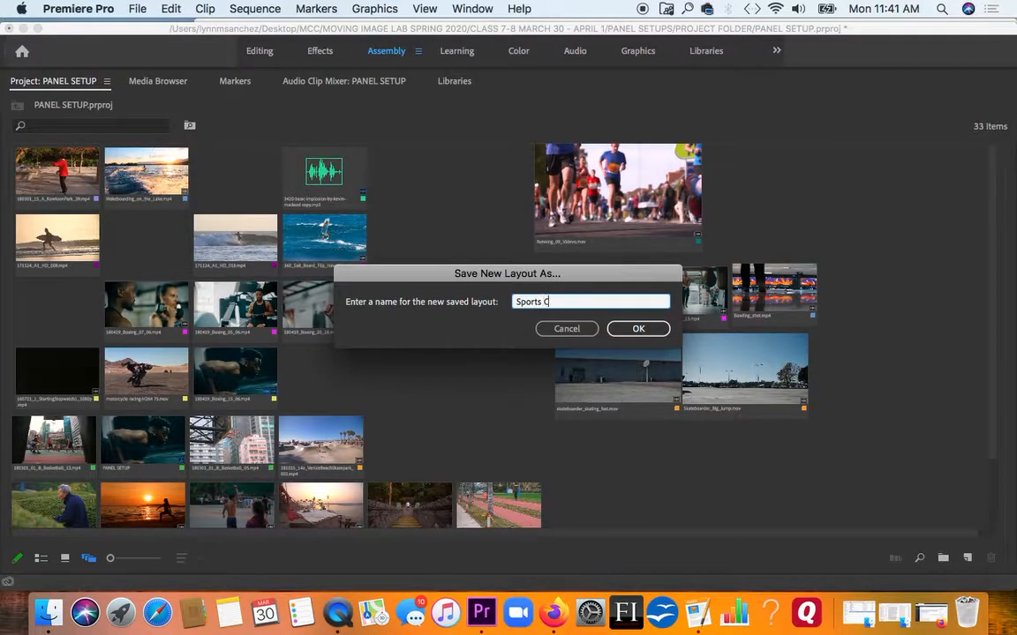
{"action": "type", "text": "lips Edit"}
{"action": "left_click", "coordinate": [638, 328]}
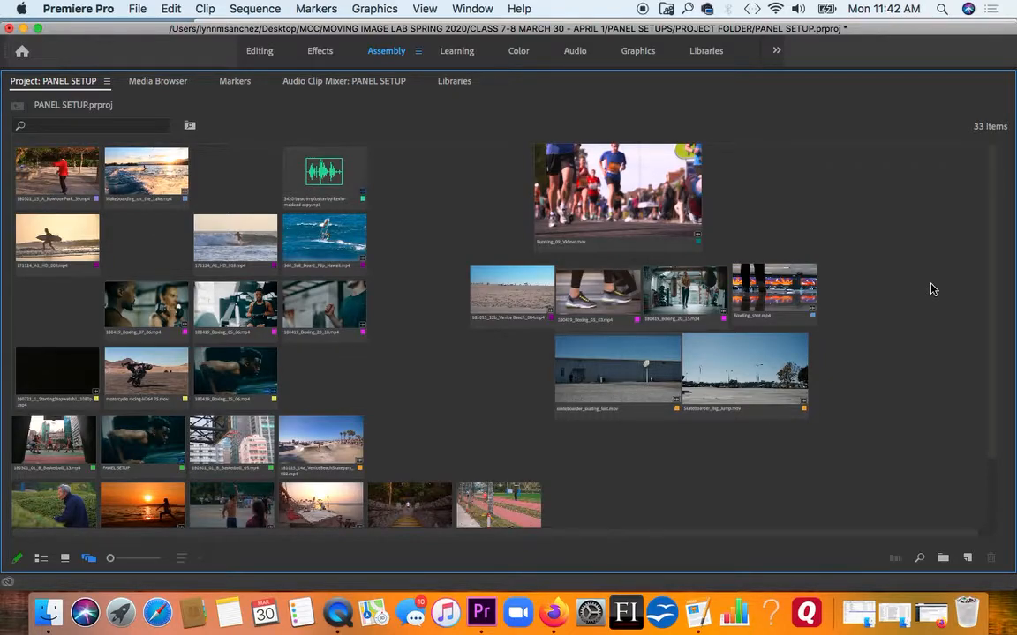
- Align all clips to the grid and reset the arrangement to a grid sorted by Label Color
{"action": "right_click", "coordinate": [844, 432]}
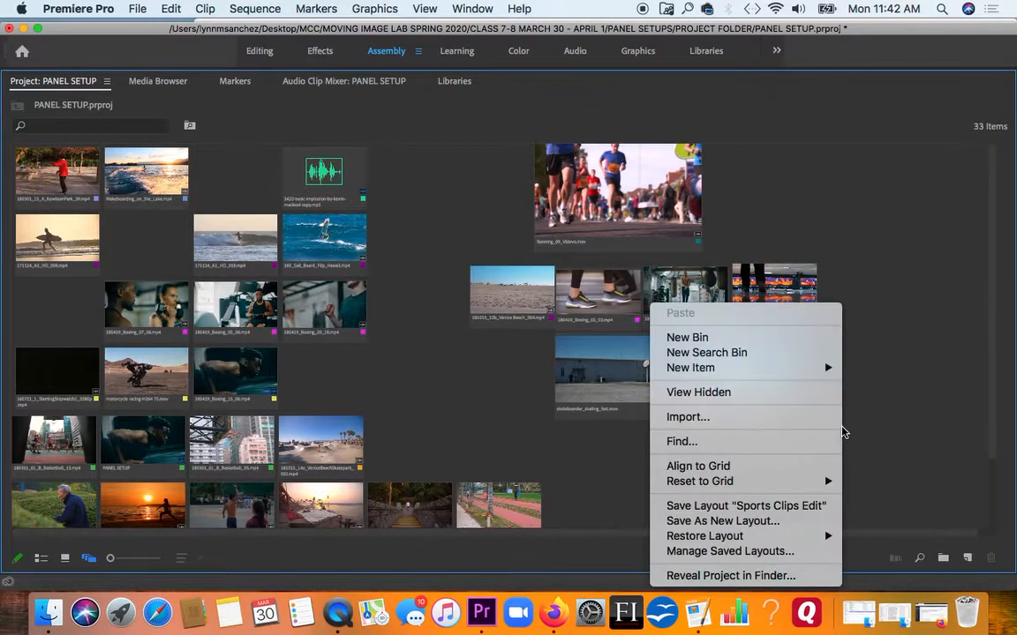
{"action": "left_click", "coordinate": [759, 467]}
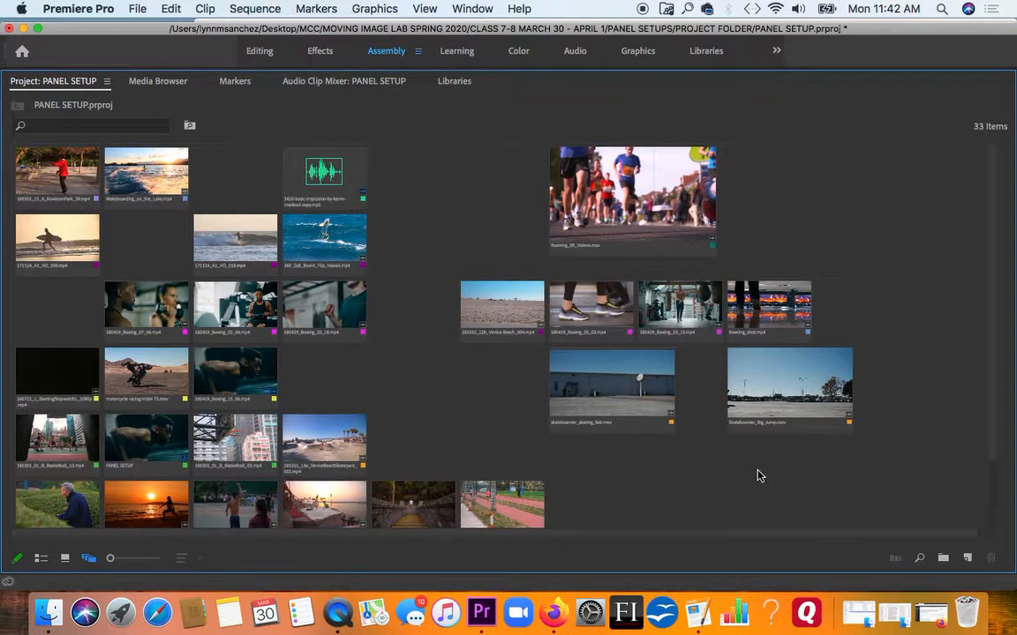
{"action": "right_click", "coordinate": [767, 472]}
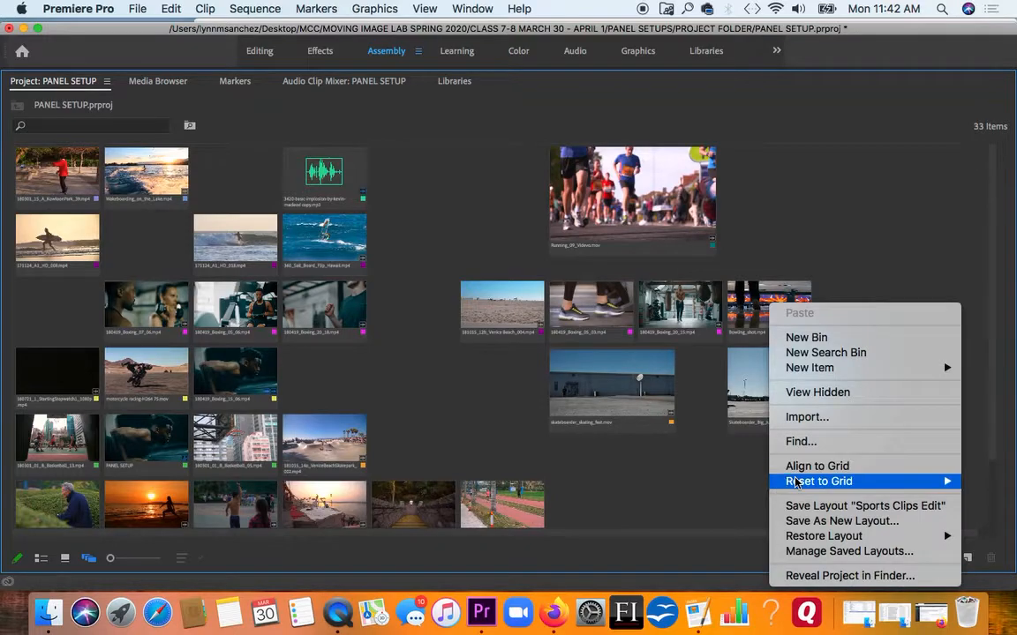
{"action": "mouse_move", "coordinate": [795, 483]}
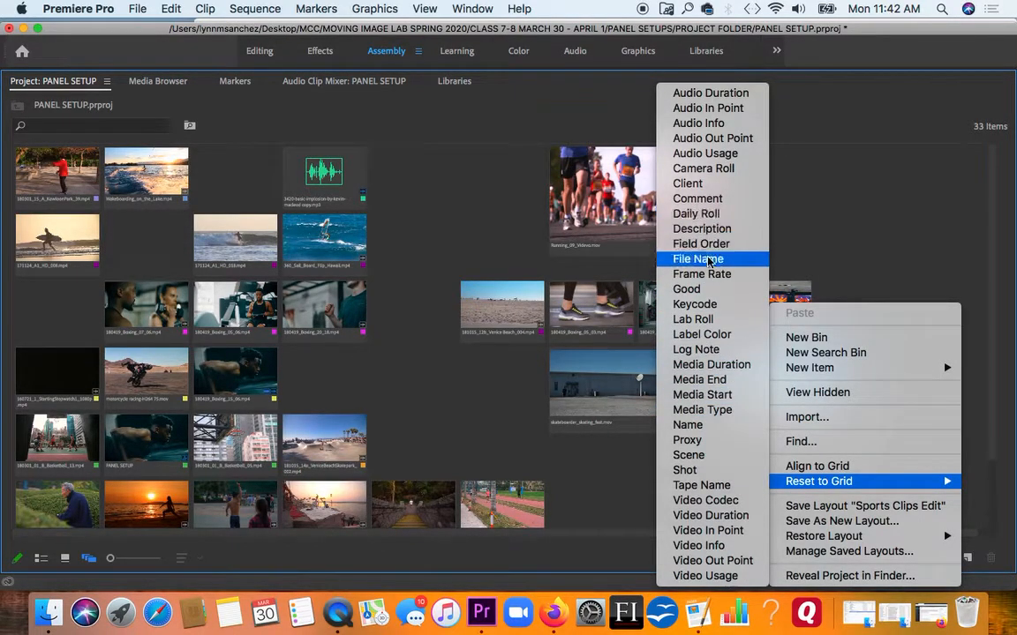
{"action": "left_click", "coordinate": [697, 334]}
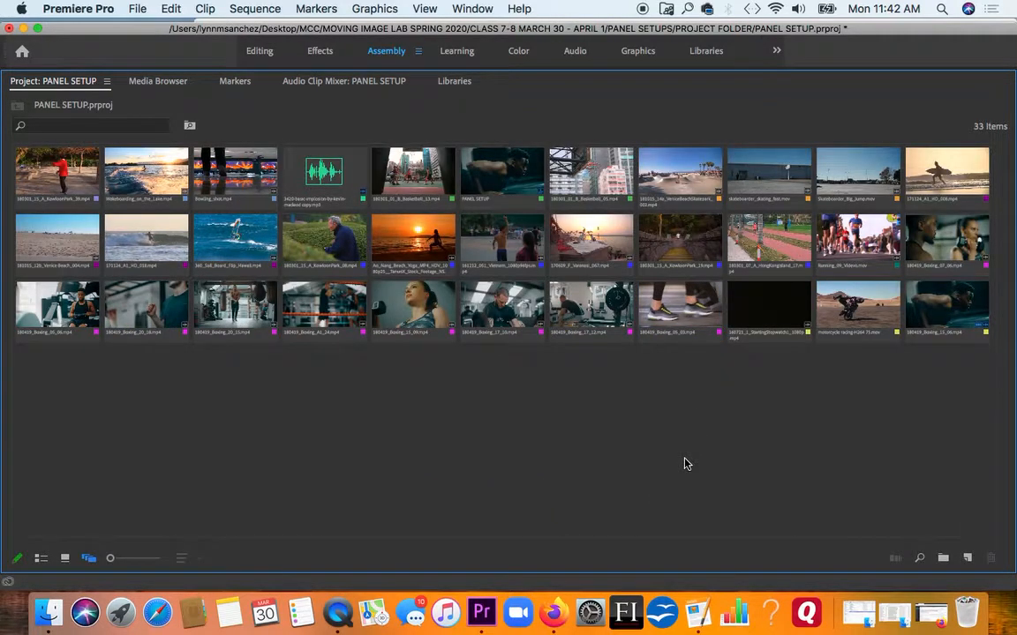
- Restore the saved "Sports Clips Edit" layout and return the maximized Project panel to its normal size
{"action": "right_click", "coordinate": [296, 412]}
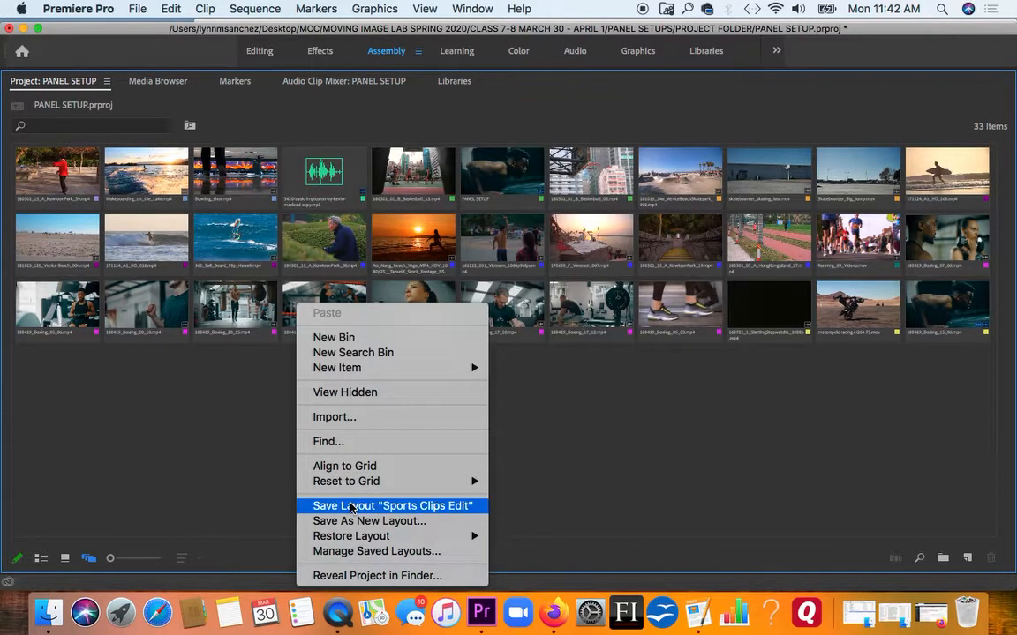
{"action": "mouse_move", "coordinate": [477, 536]}
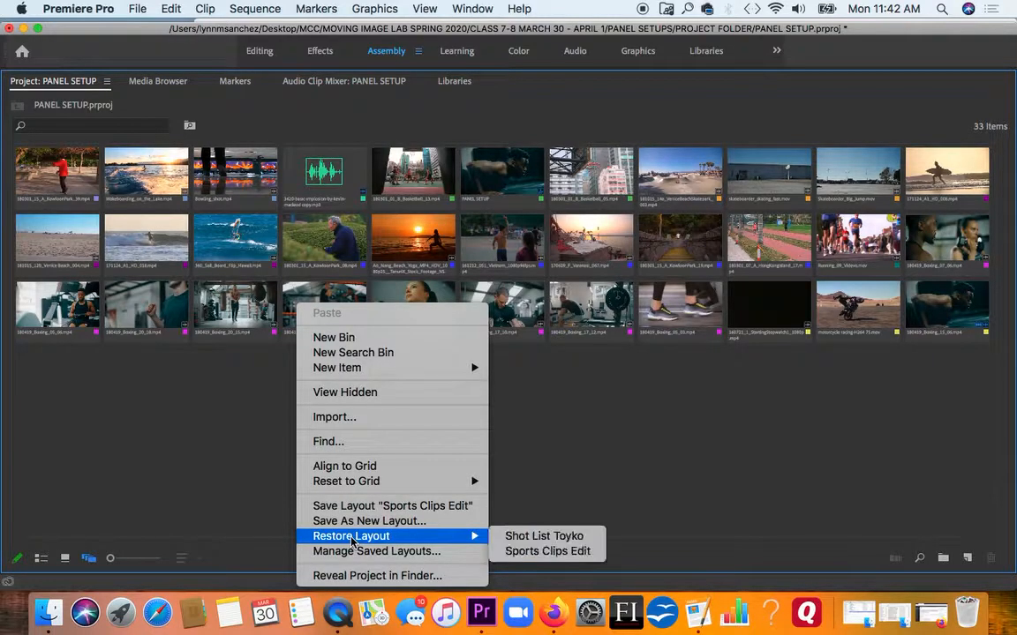
{"action": "left_click", "coordinate": [549, 550]}
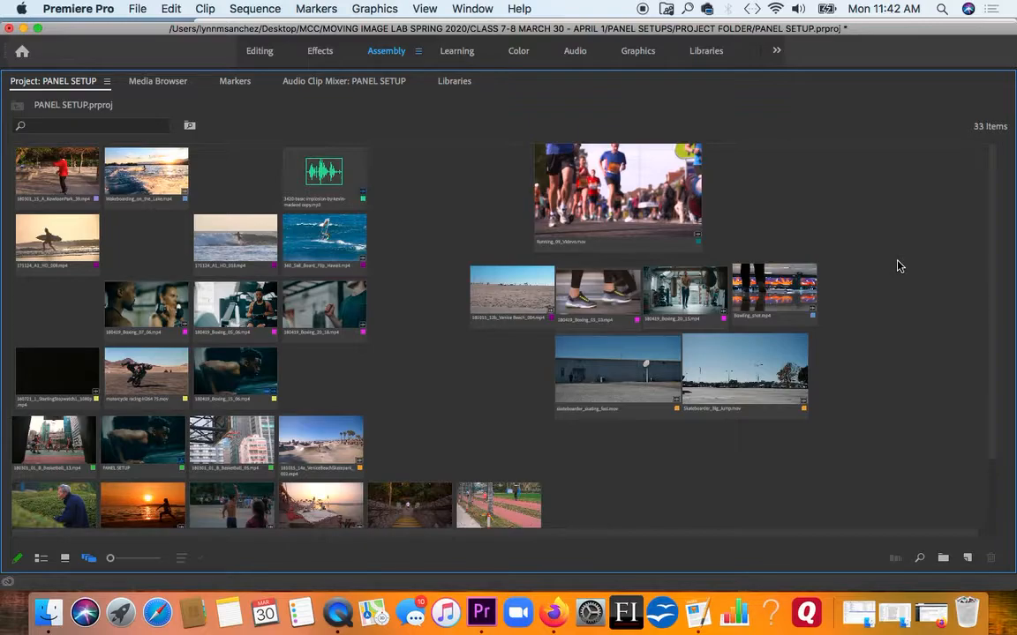
{"action": "key", "text": "grave"}
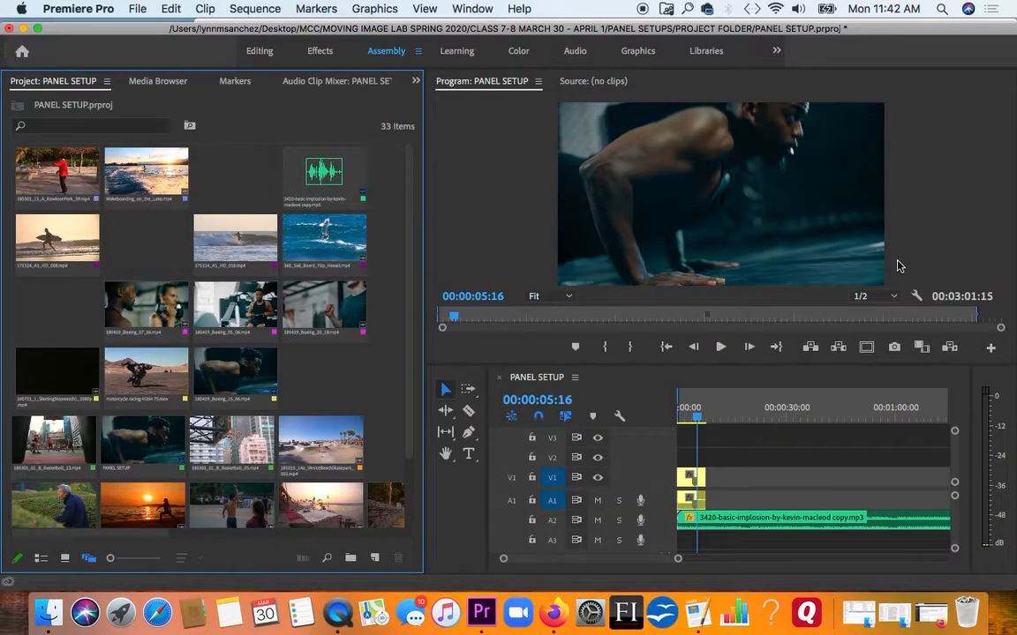